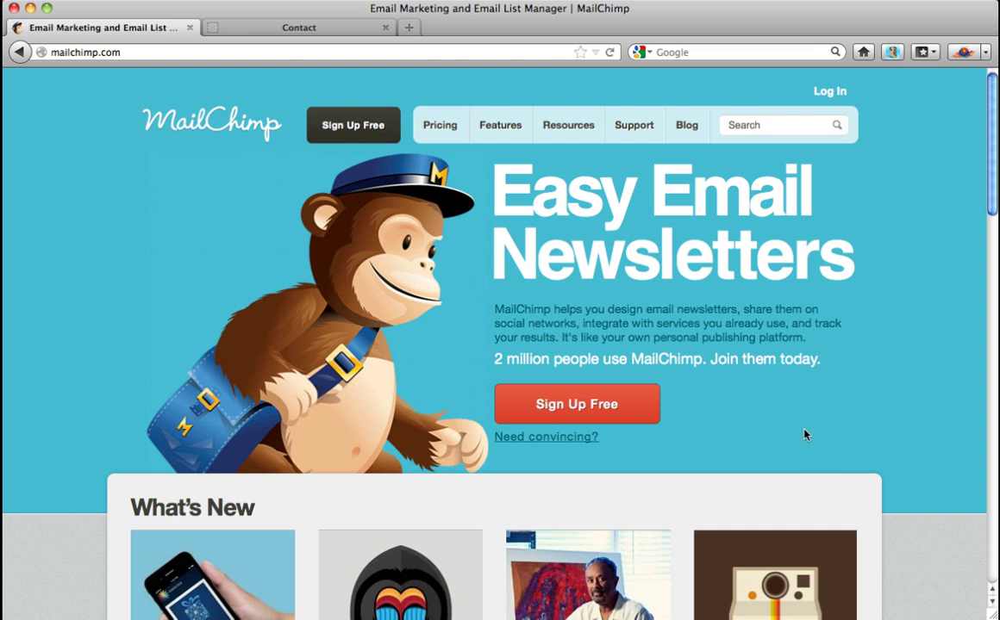
Log in to MailChimp with the suggested account username and the account password.
click(830, 92)
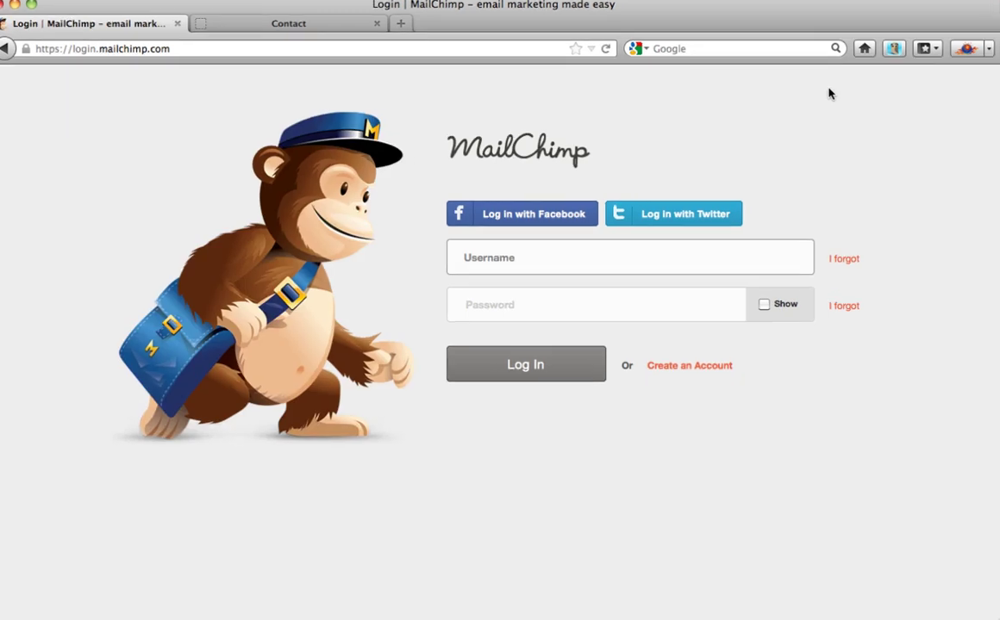
text(su)
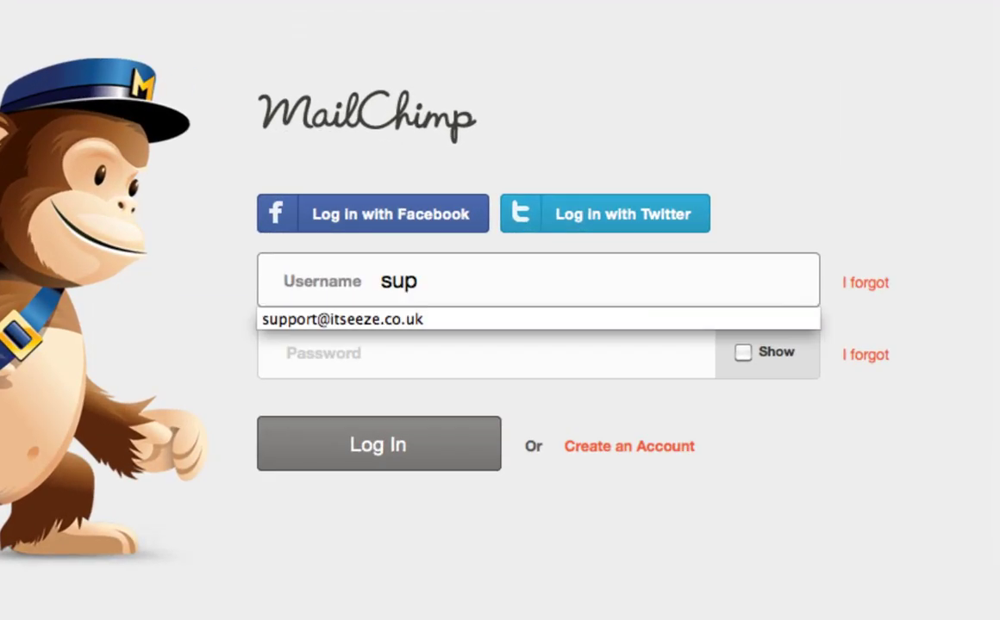
text(p)
key(Down)
key(Return)
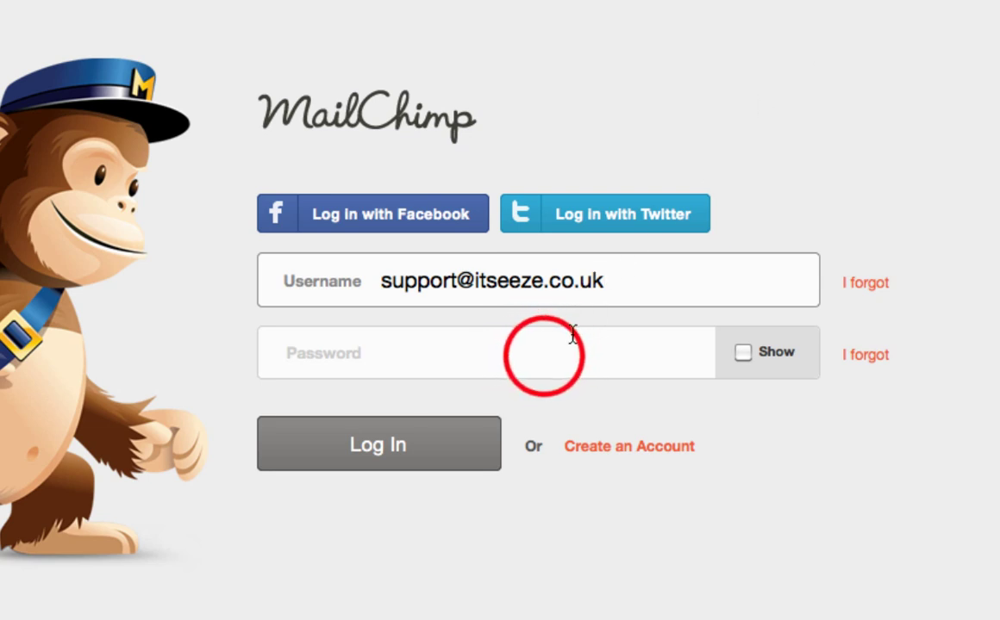
click(543, 356)
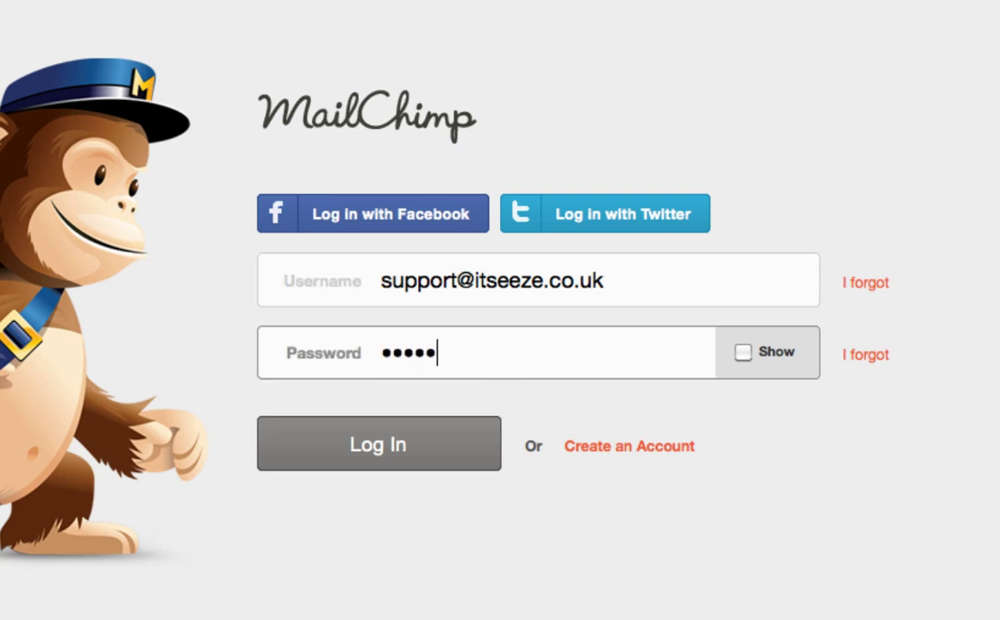
click(397, 454)
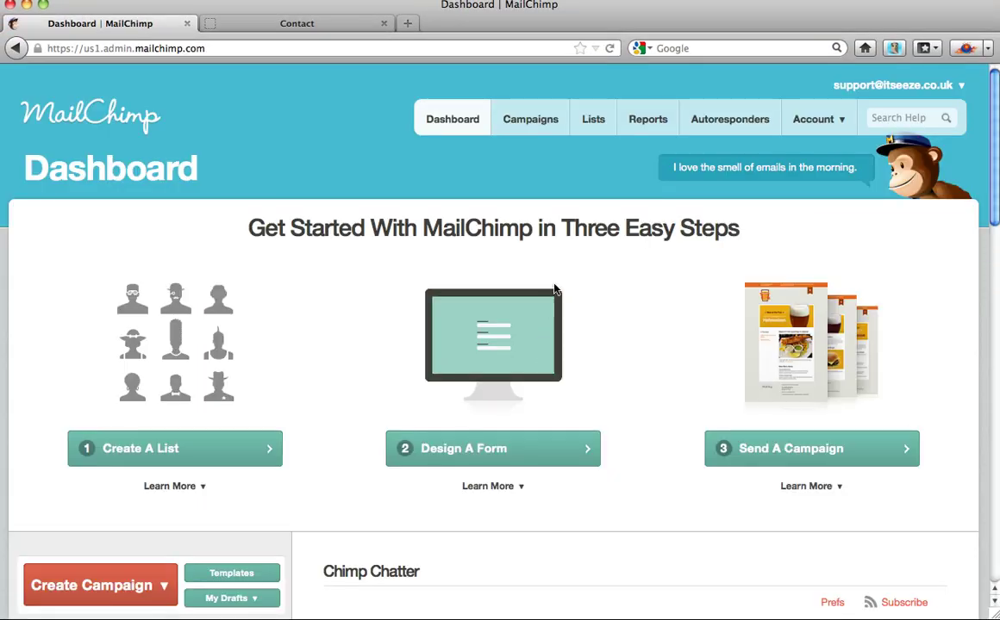
Go to the API Keys & Authorized Apps page from the Account menu.
click(596, 129)
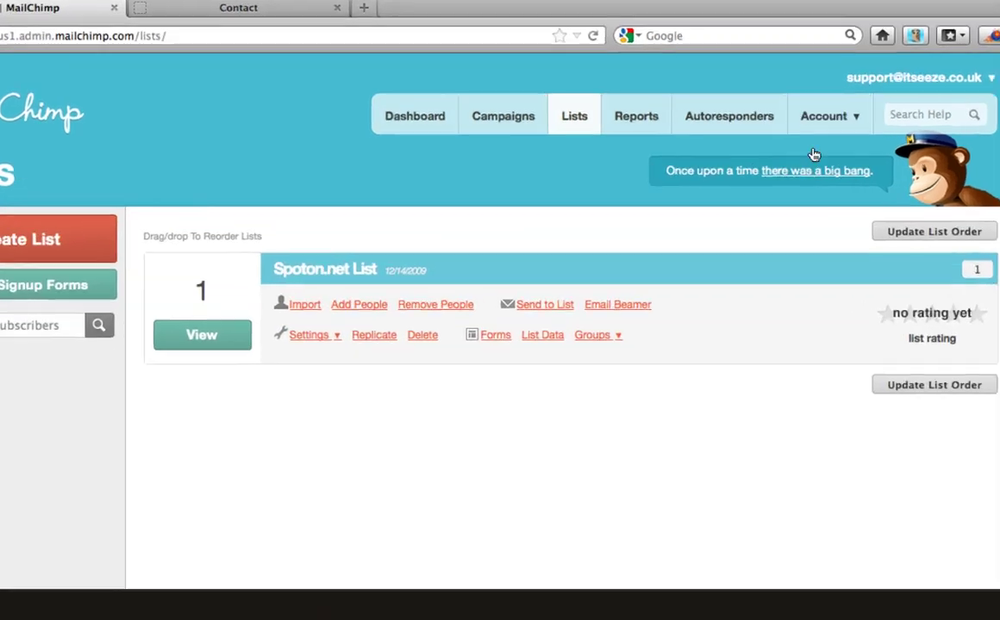
mouse_move(827, 123)
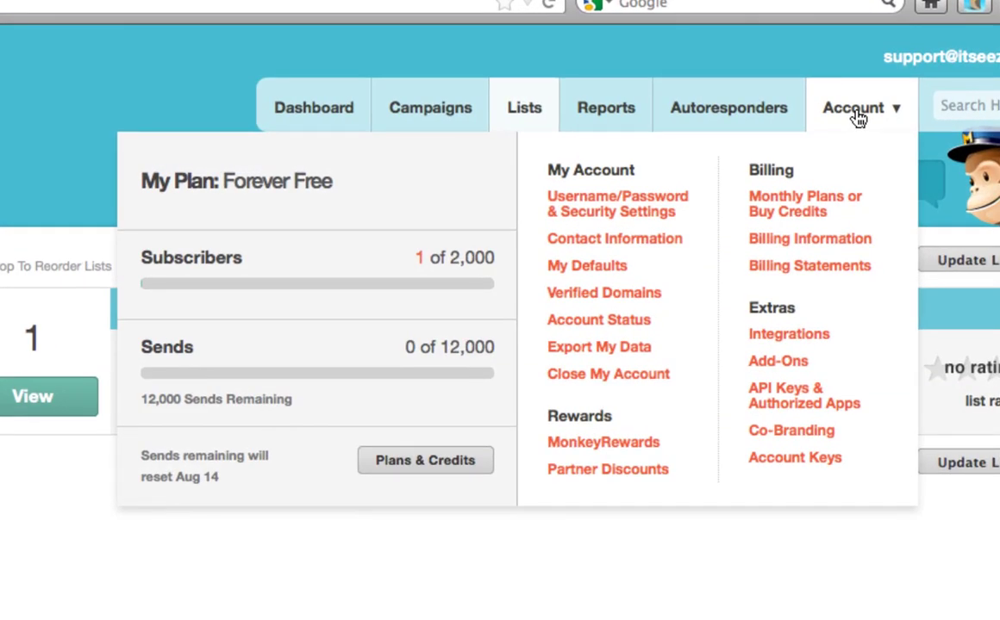
click(776, 395)
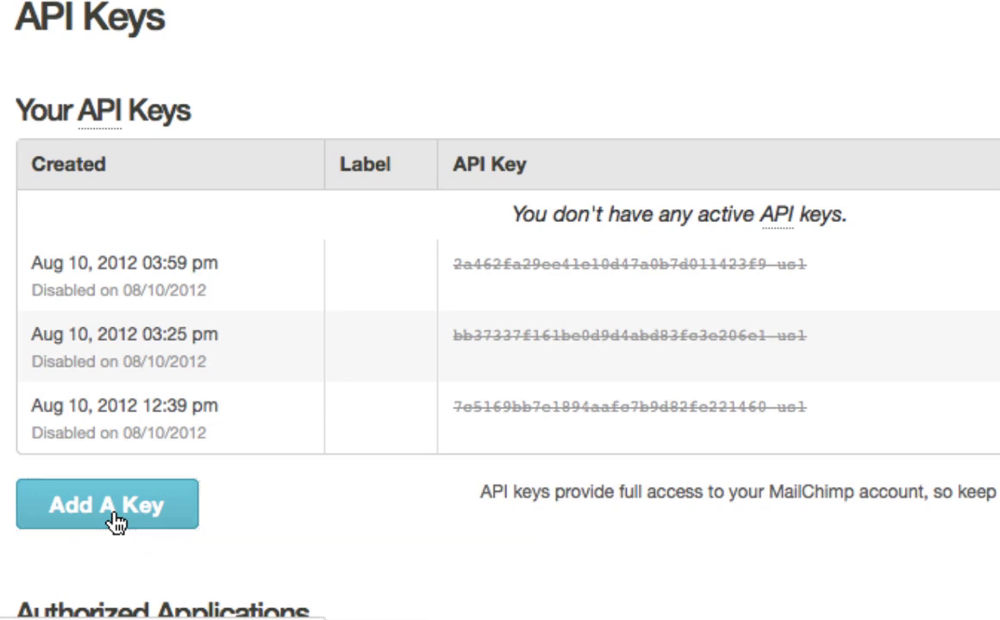
Add a new API key and copy it to the clipboard.
click(113, 517)
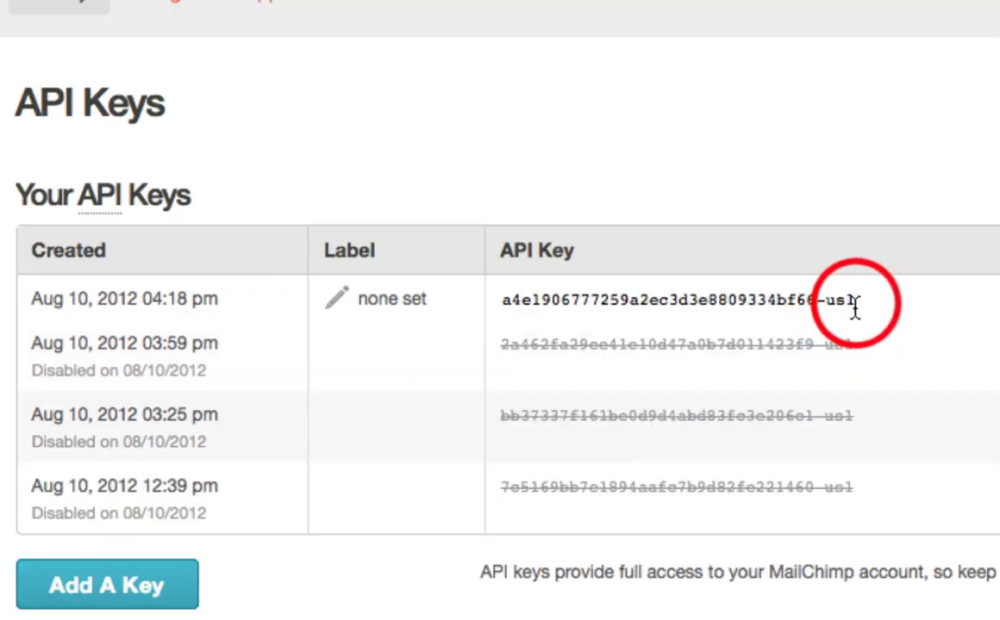
drag(855, 306, 502, 311)
right_click(552, 303)
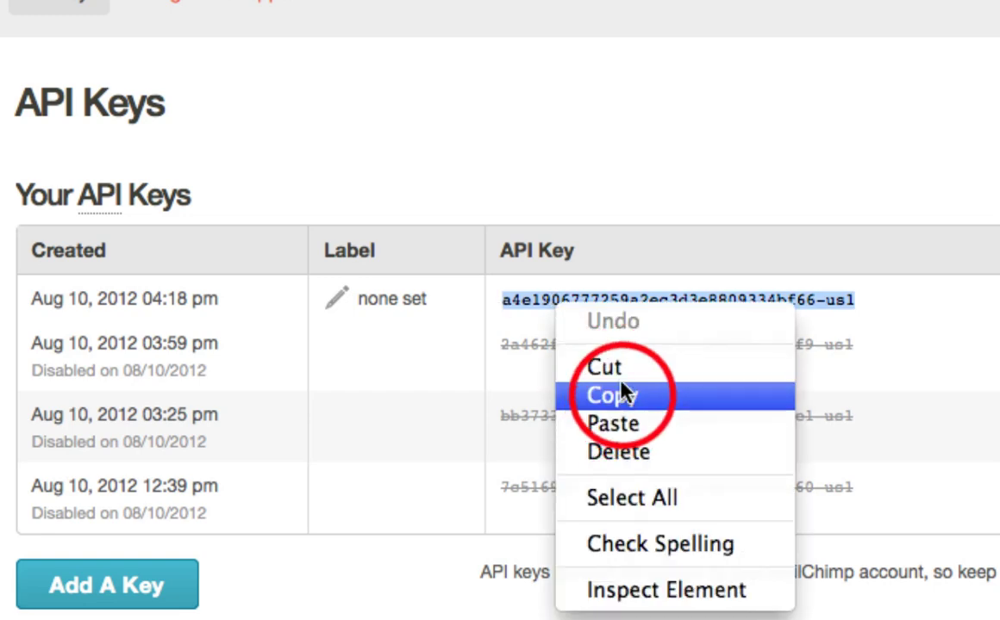
click(629, 398)
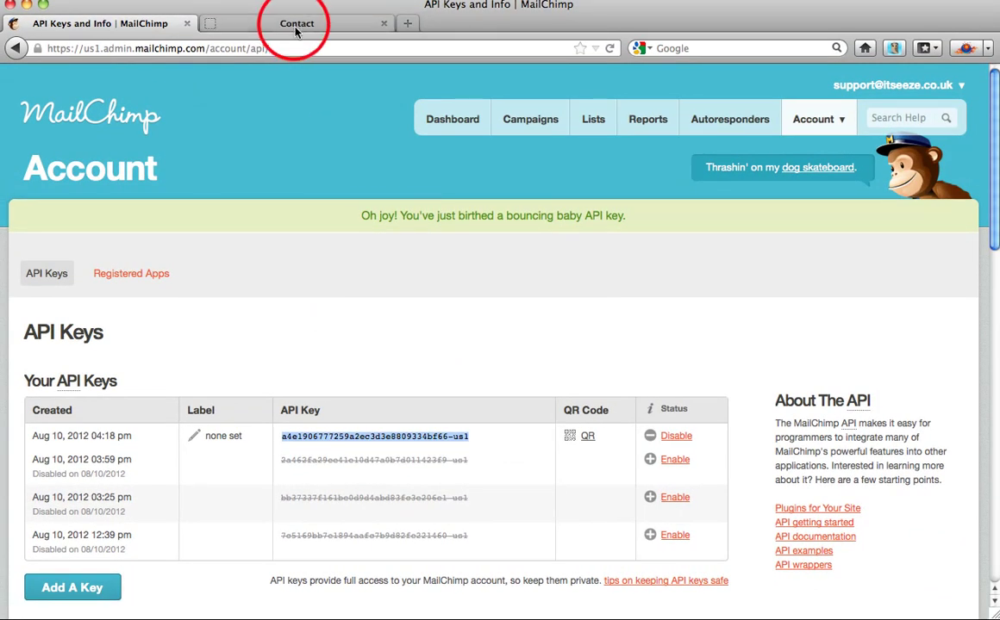
Go to the Fashion House Contact page and log in to the editor with the site password.
click(295, 26)
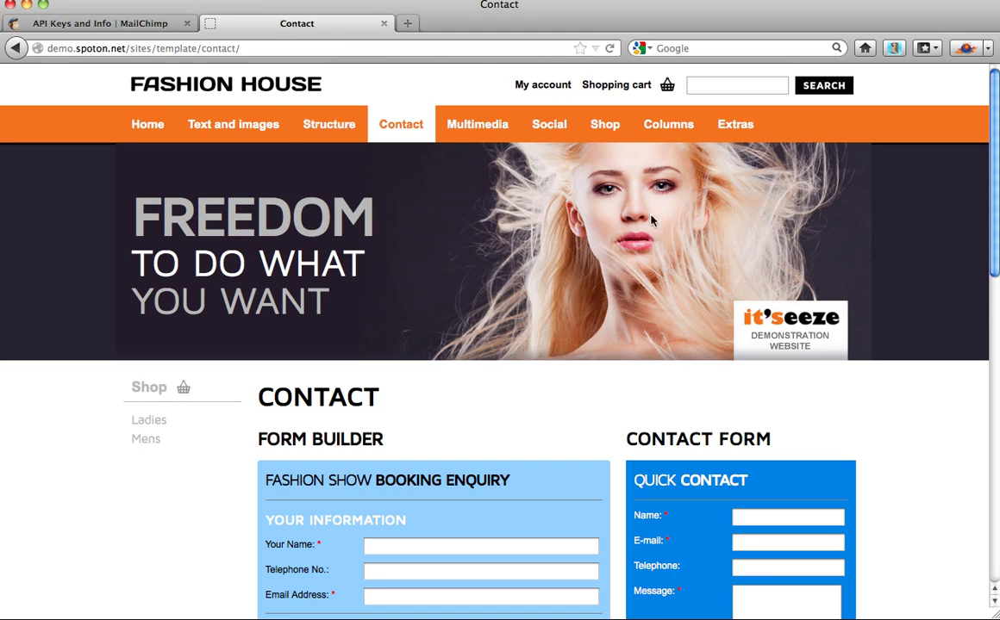
drag(987, 160, 988, 335)
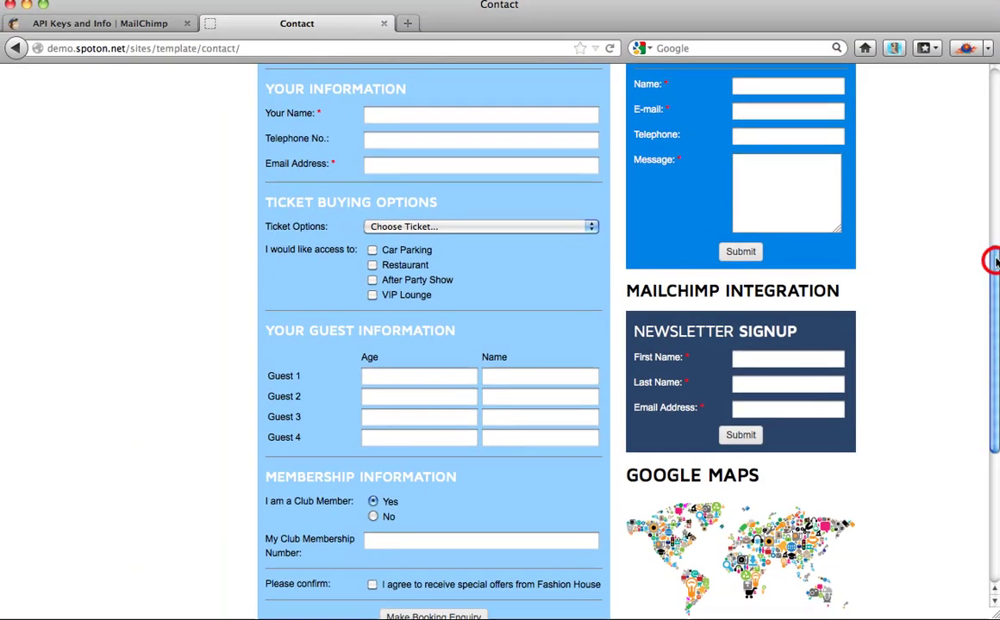
drag(992, 264, 988, 490)
click(826, 567)
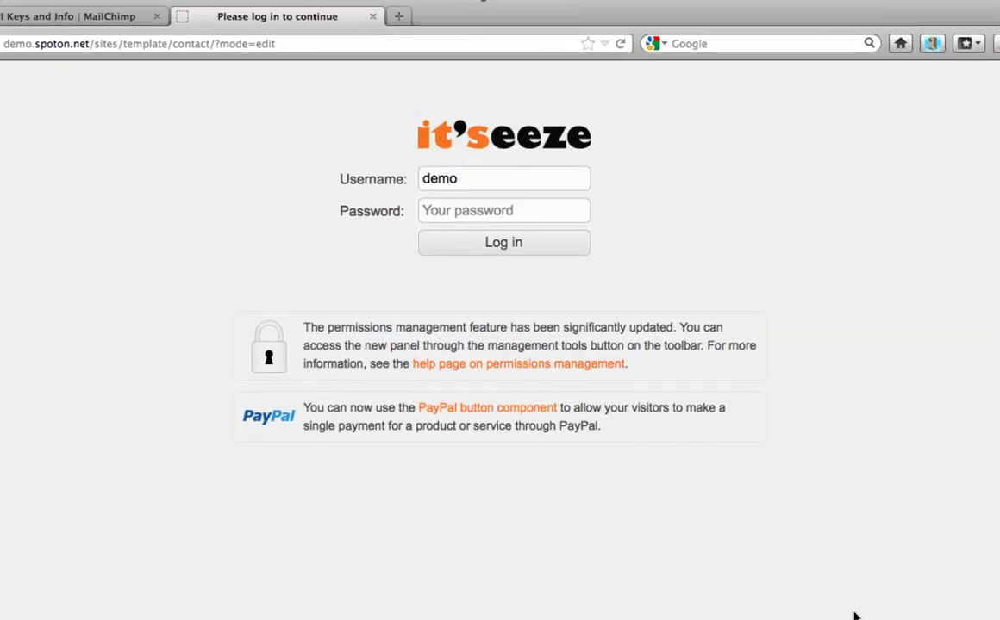
click(461, 210)
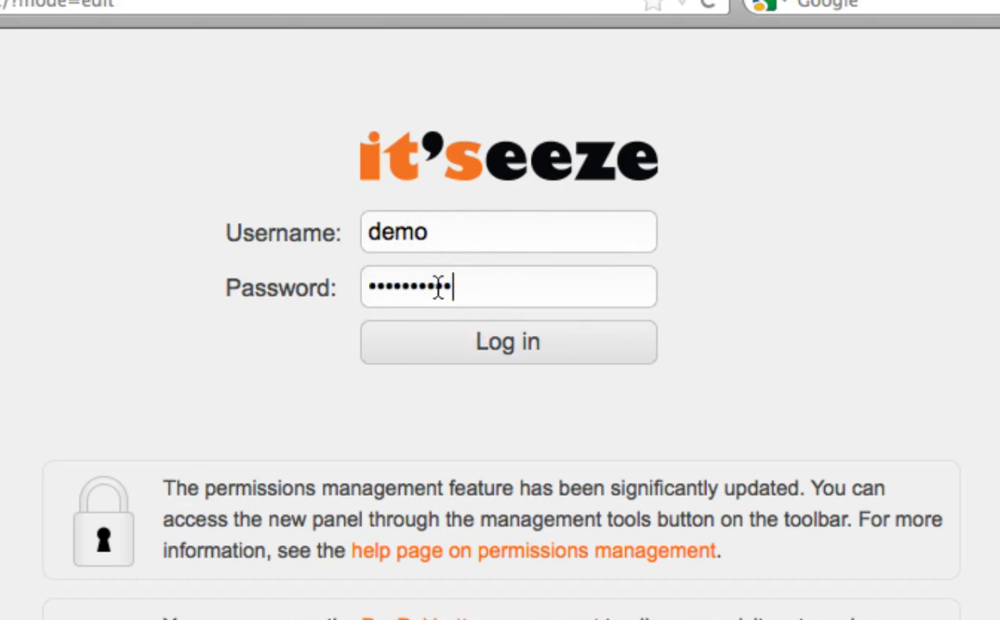
click(499, 343)
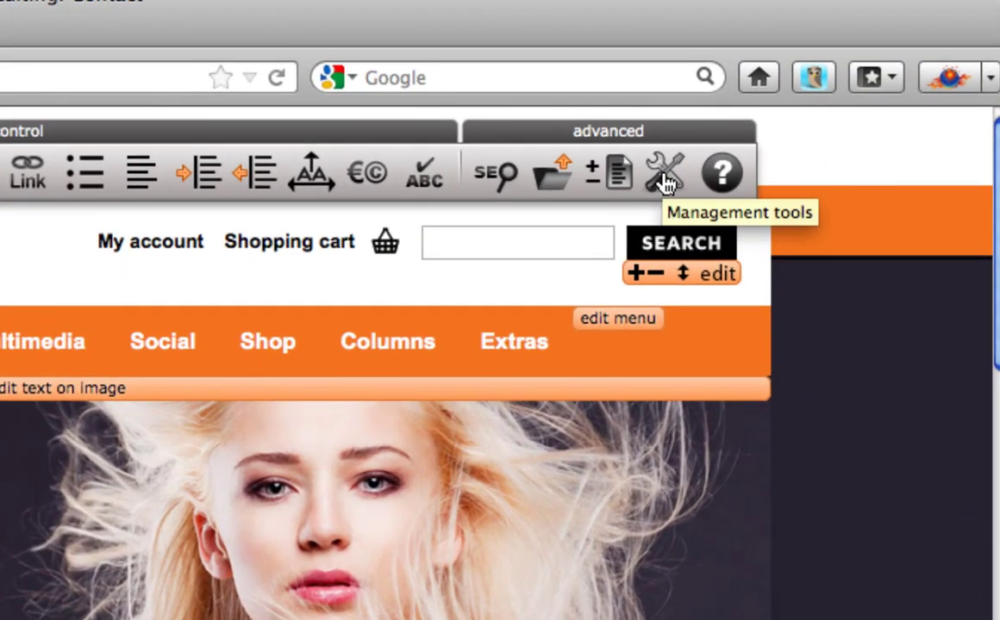
Paste the copied API key into the MailChimp integration settings and connect the account.
click(781, 120)
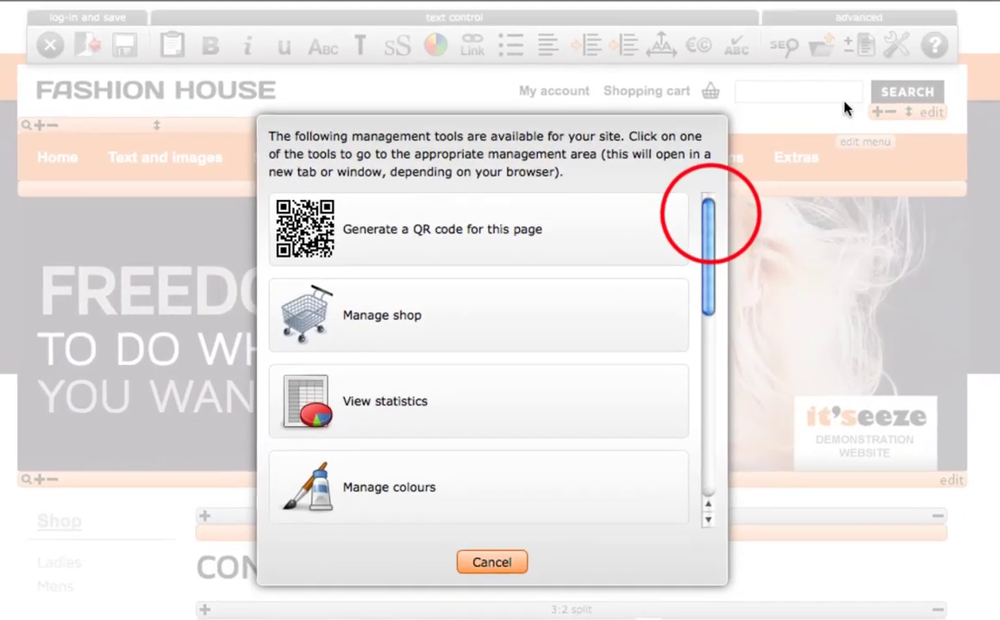
drag(709, 212, 708, 380)
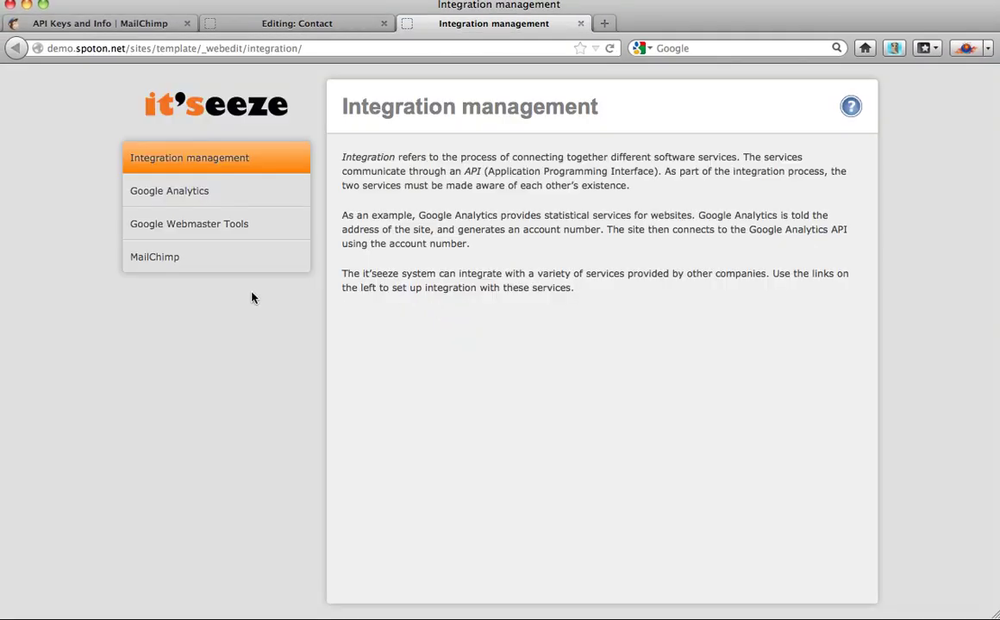
click(171, 260)
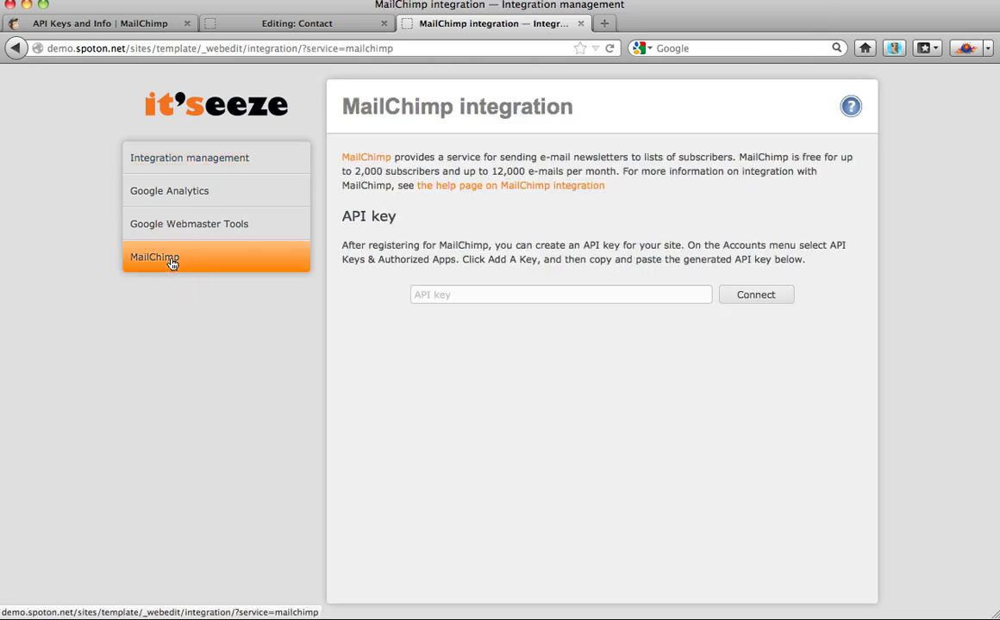
click(448, 294)
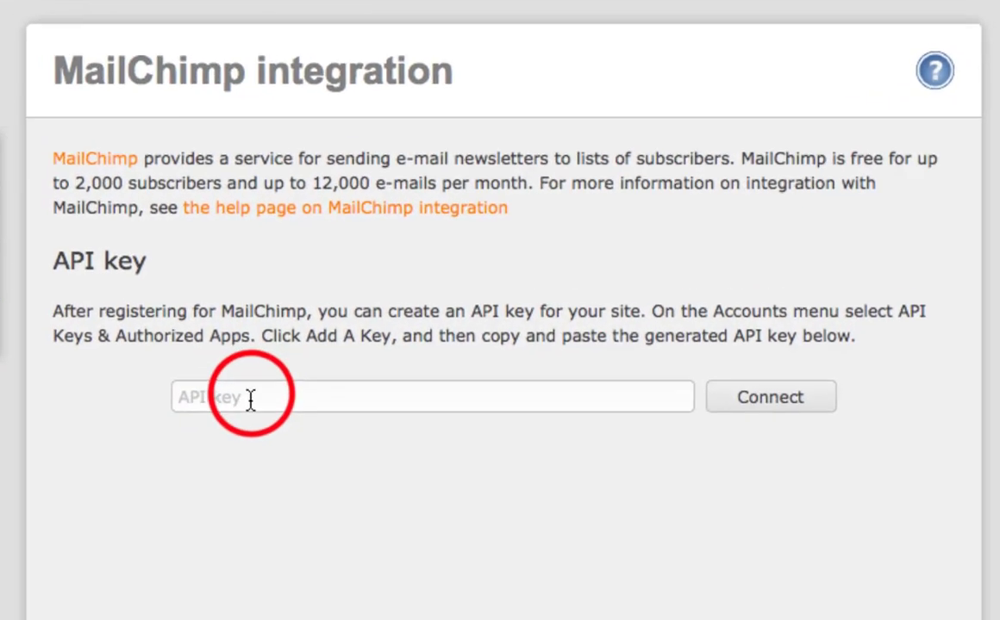
right_click(239, 403)
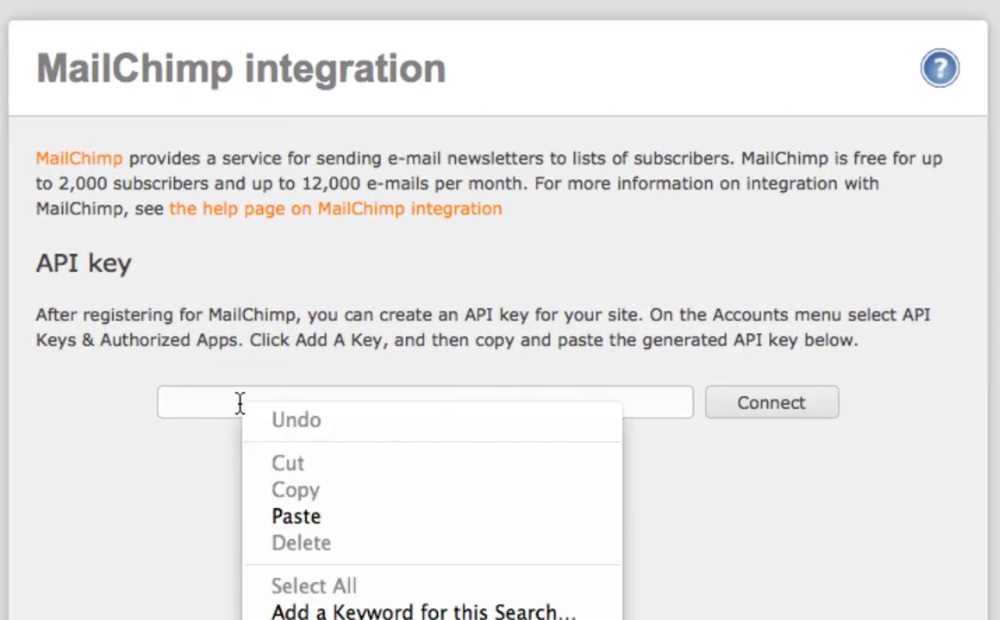
click(284, 517)
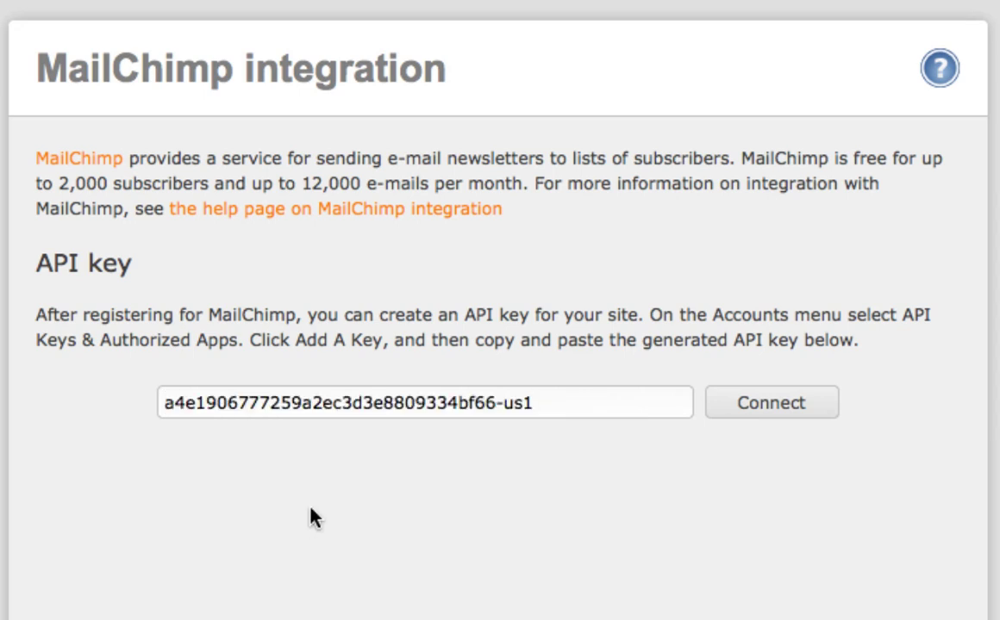
click(784, 406)
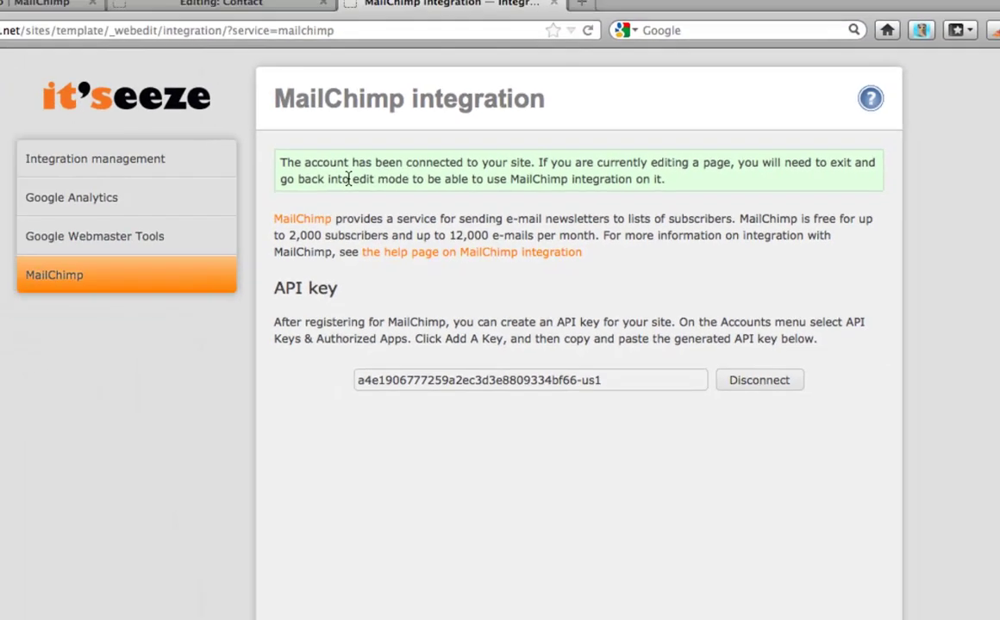
Cancel the management tools, save the page edits and exit to the live page.
click(310, 23)
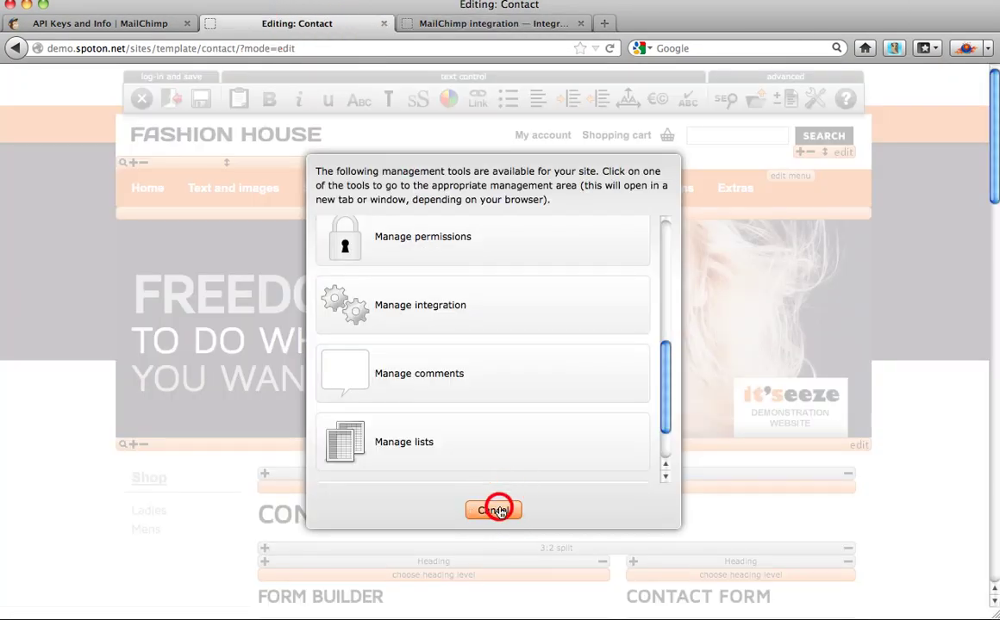
click(496, 511)
click(193, 103)
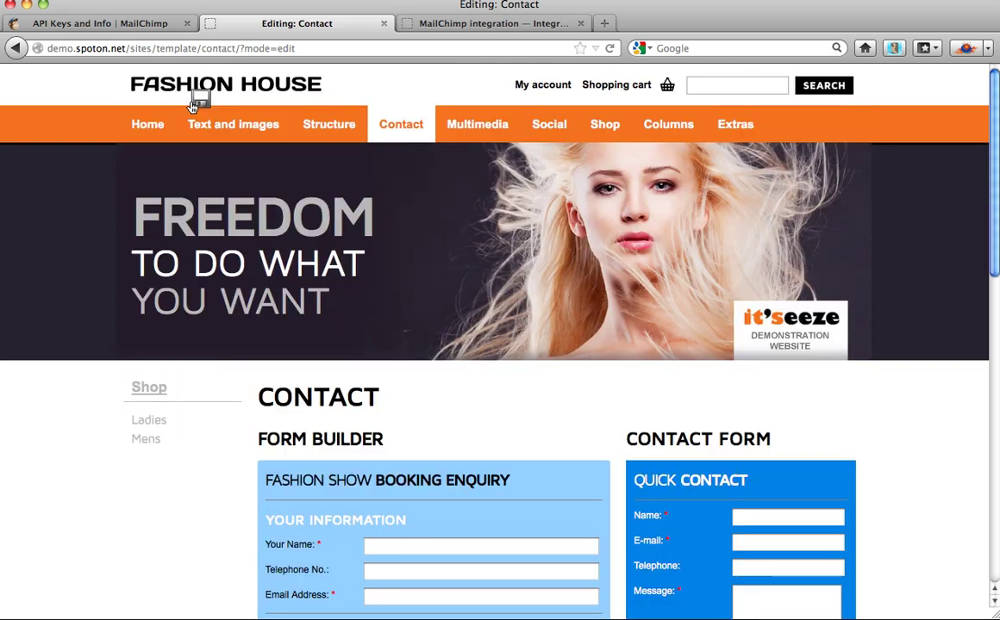
click(195, 101)
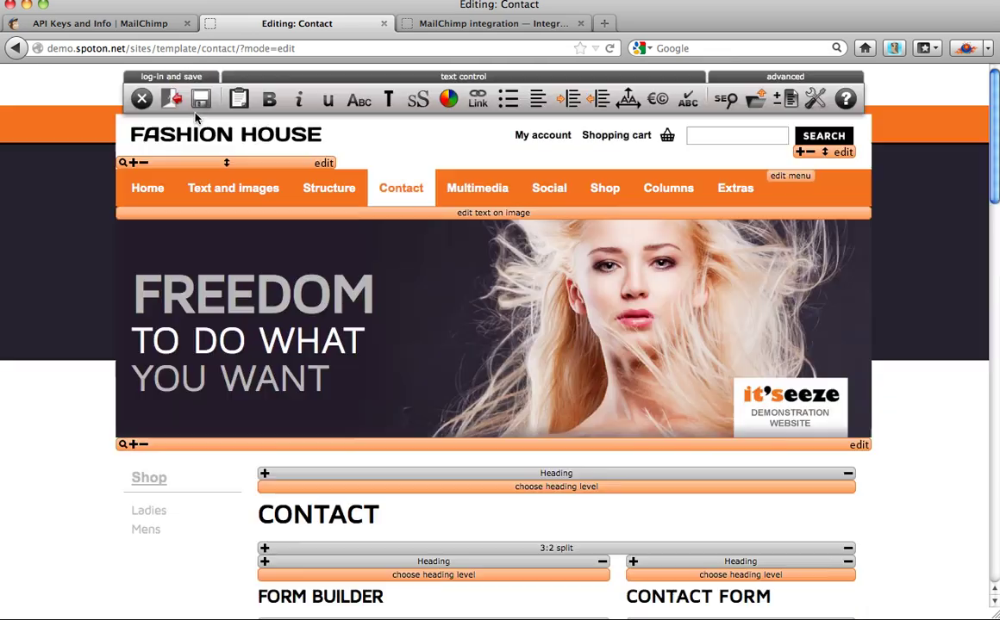
click(142, 99)
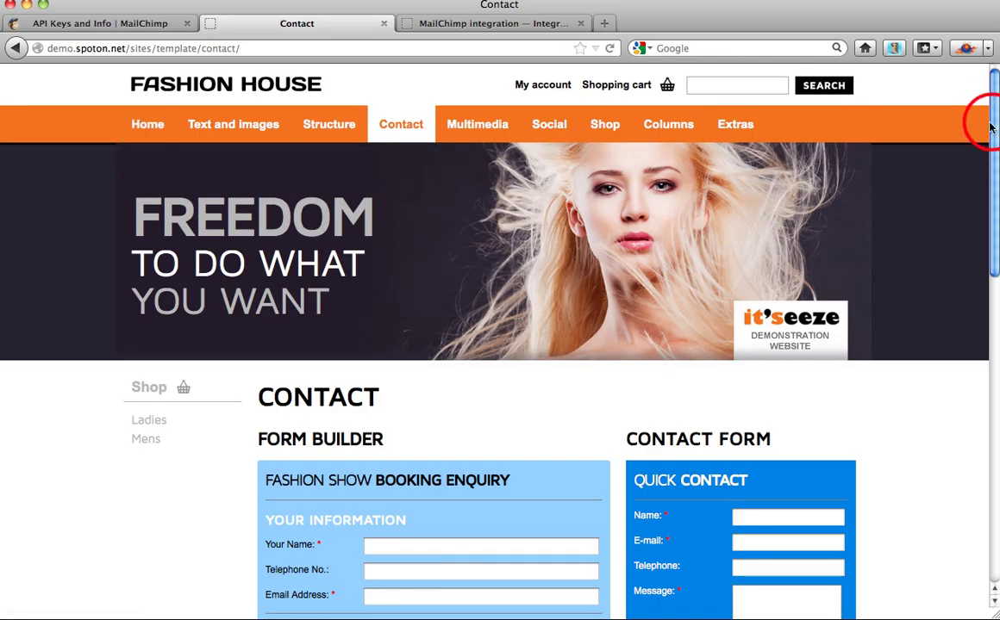
Re-enter edit mode via the footer logo and bring up the newsletter form's settings.
drag(990, 127, 808, 577)
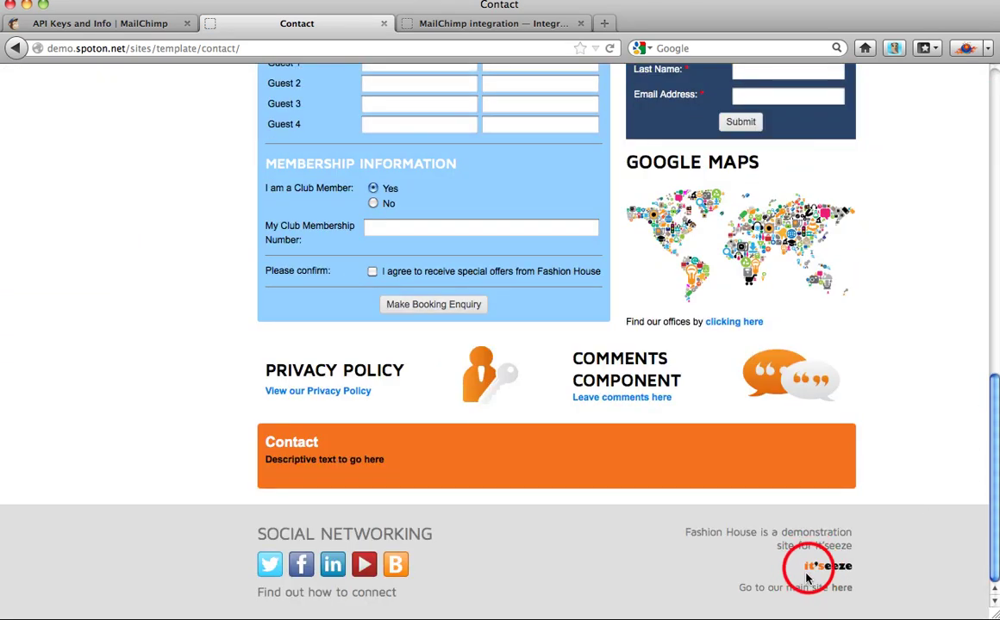
click(808, 577)
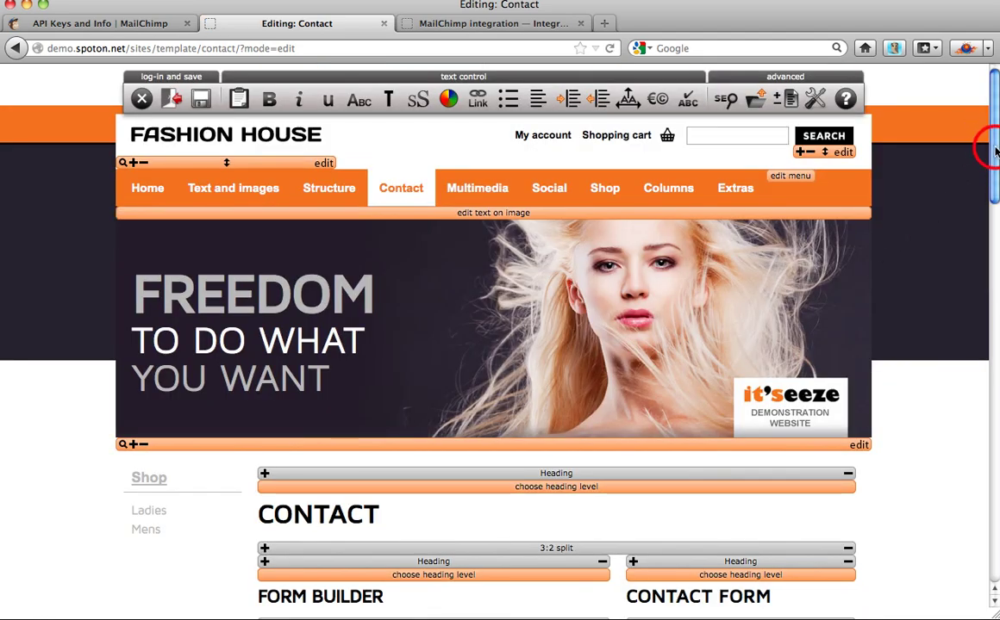
drag(995, 151, 963, 390)
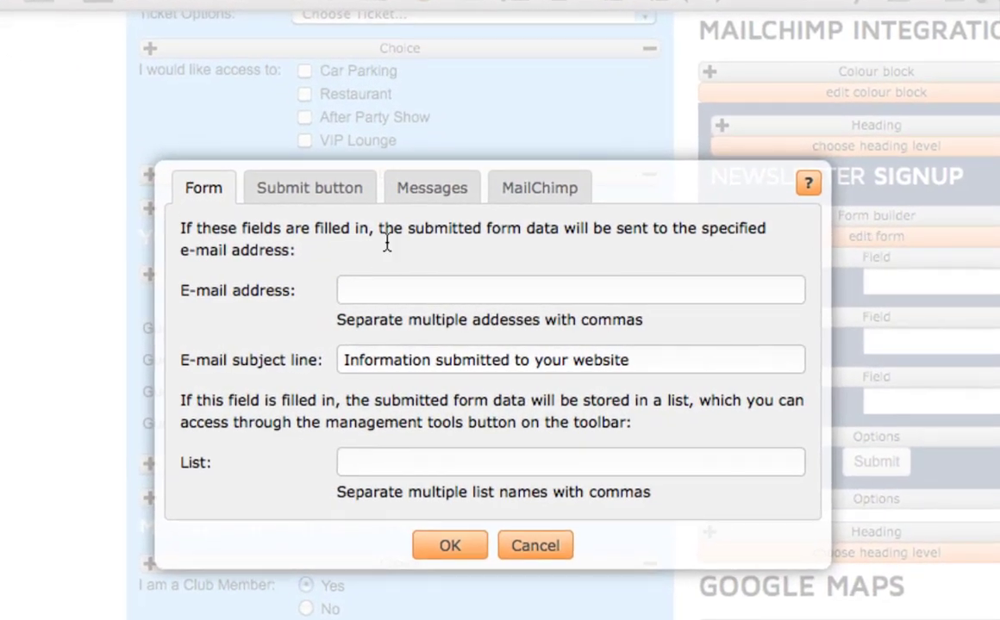
On the form's MailChimp tab, choose 'Spoton.net List (1 subscriber)' and confirm.
click(538, 195)
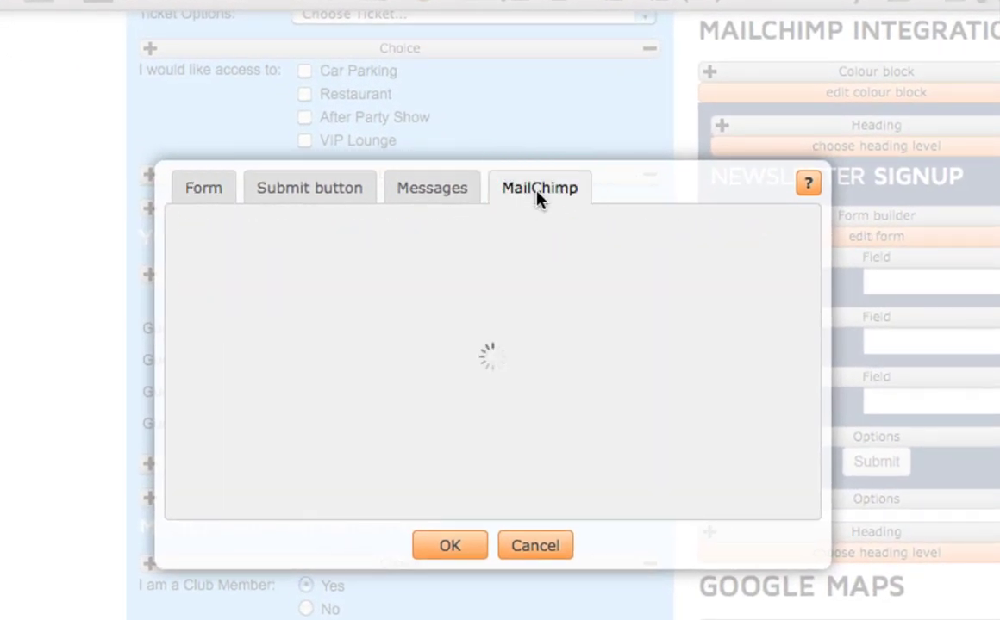
click(527, 348)
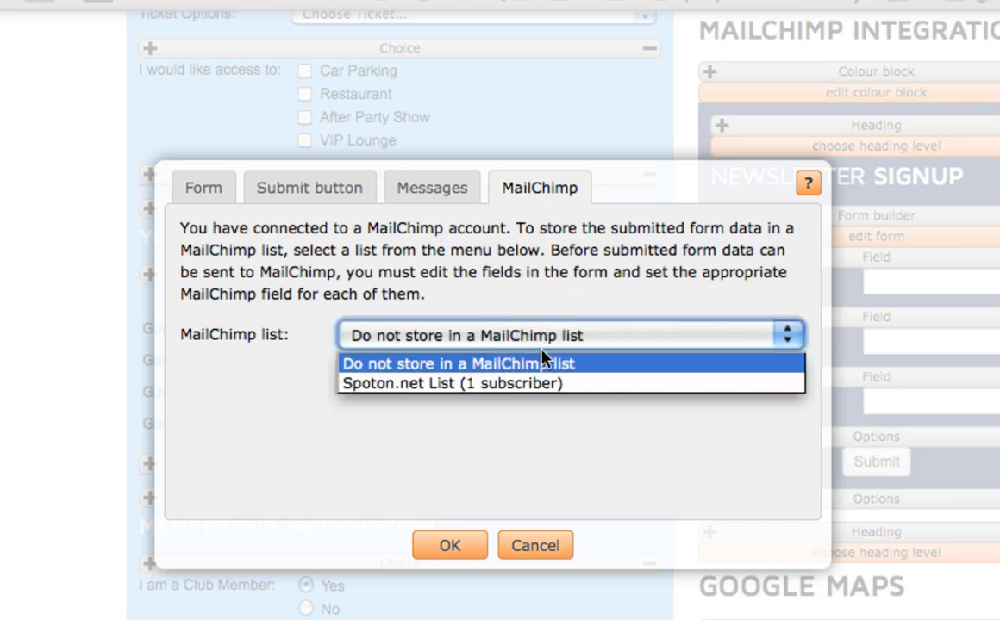
click(528, 388)
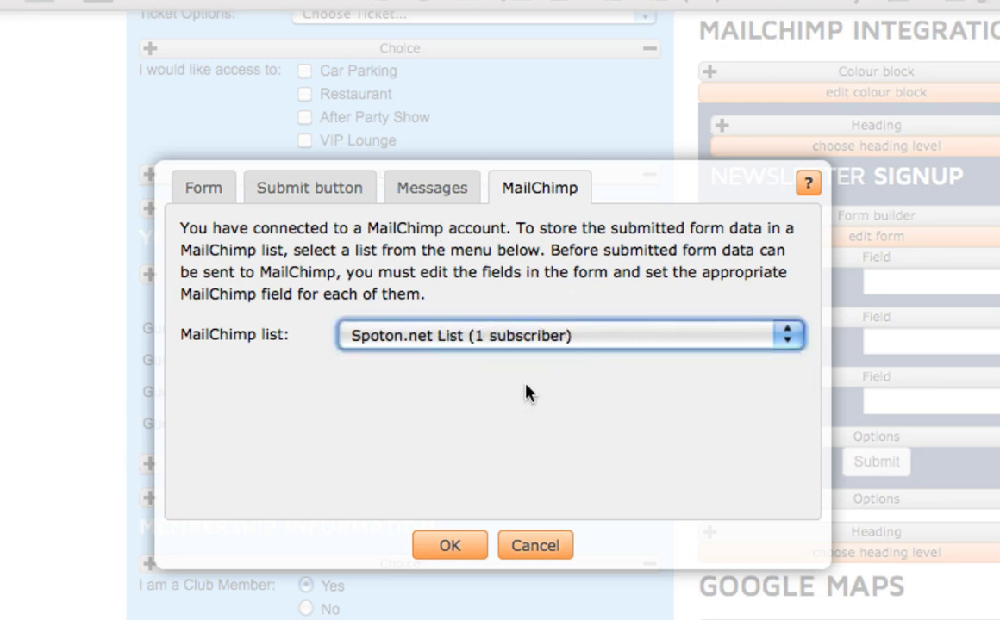
click(450, 546)
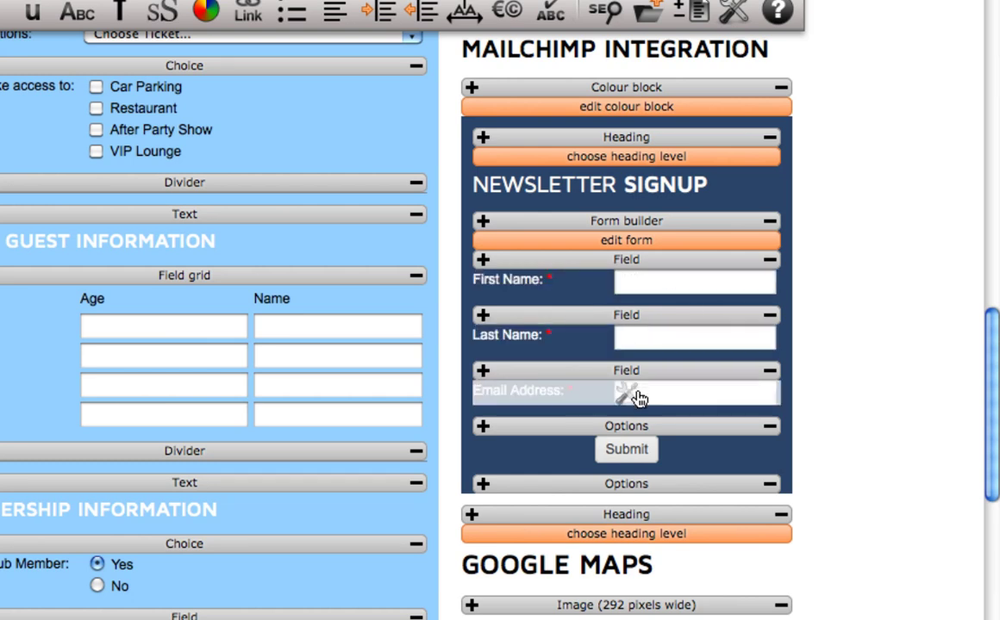
Map the First Name field to MailChimp's First Name.
click(623, 286)
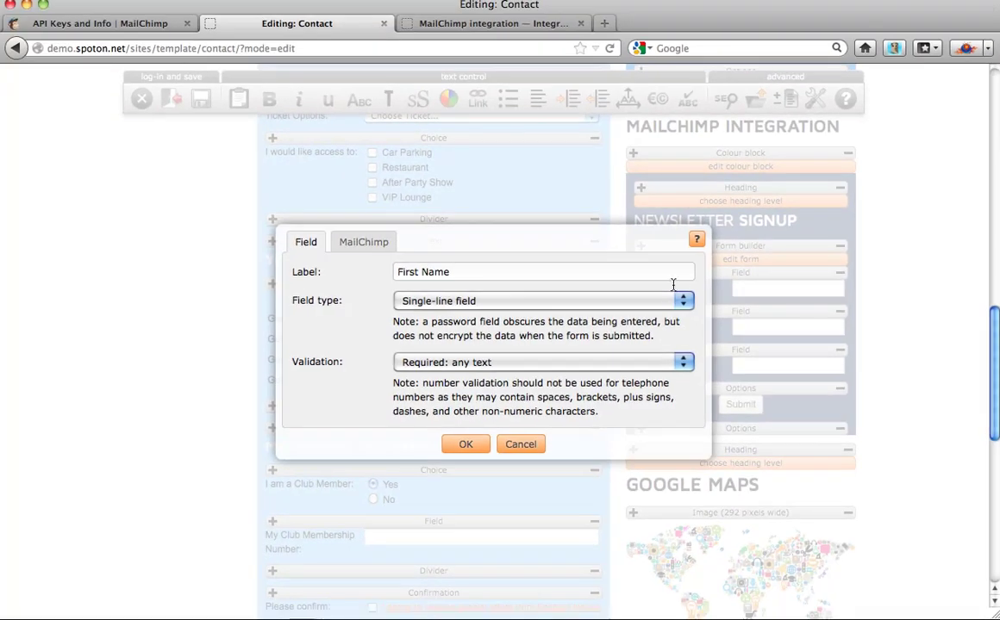
click(379, 245)
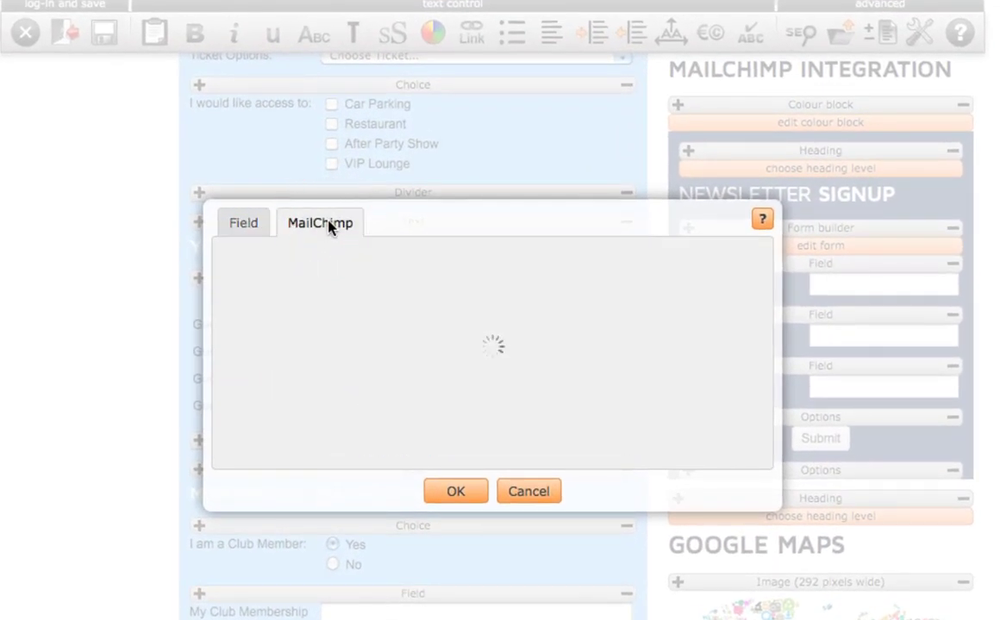
click(474, 341)
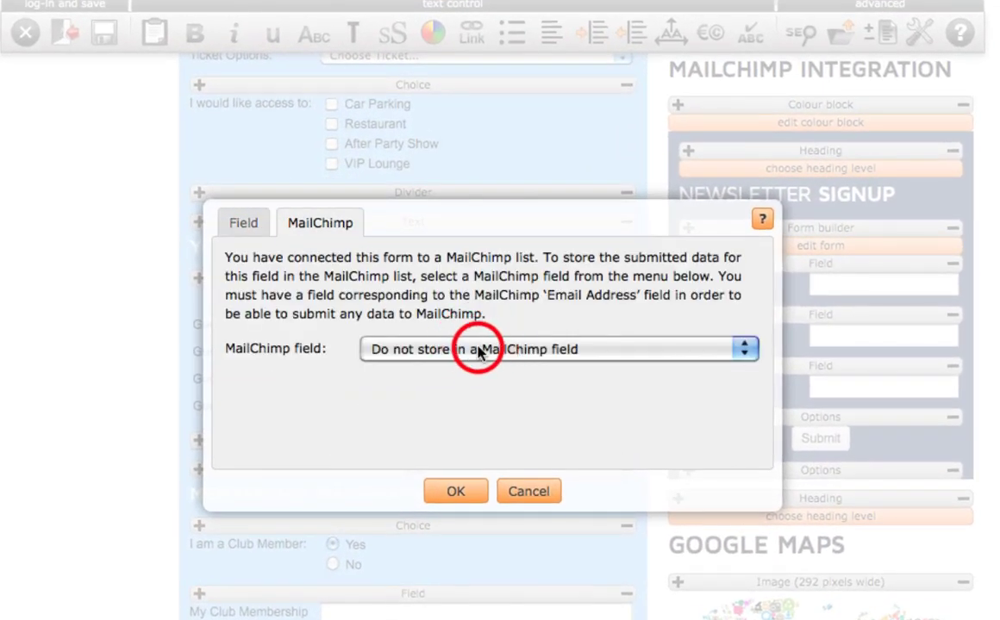
click(408, 412)
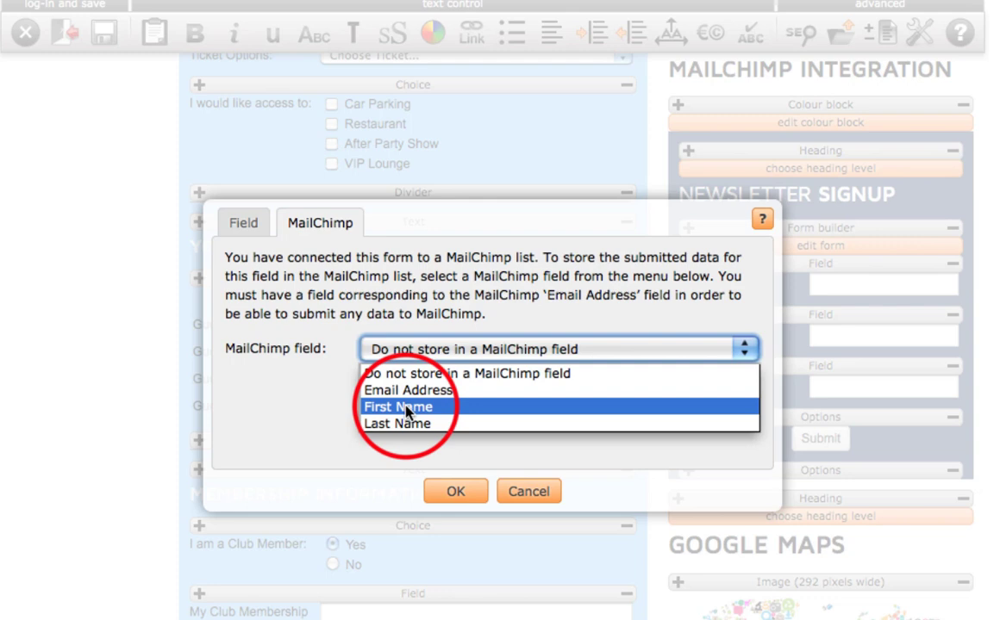
click(455, 489)
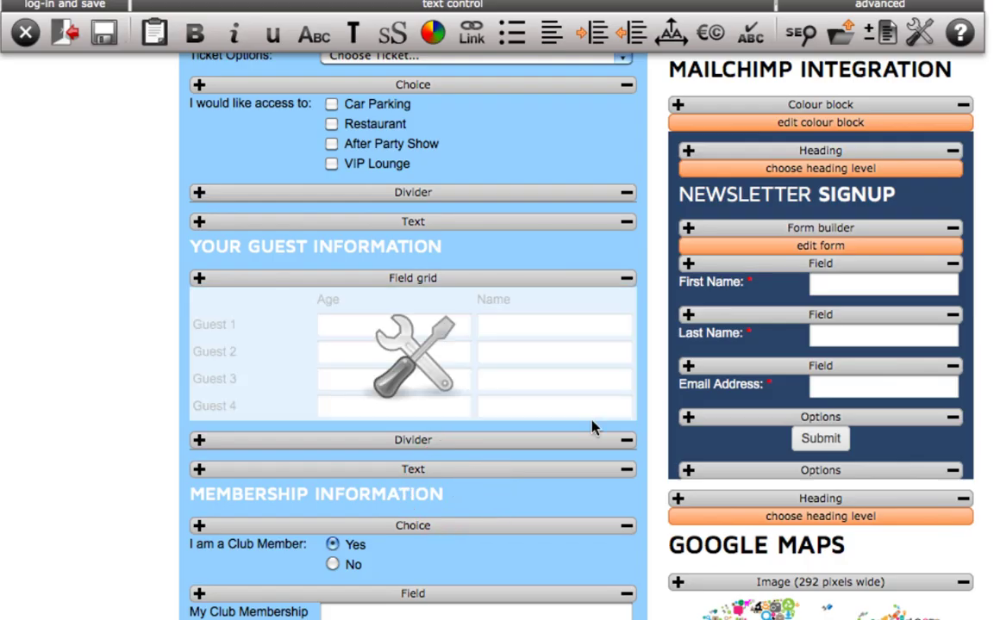
Map the Last Name field to MailChimp's Last Name.
click(770, 345)
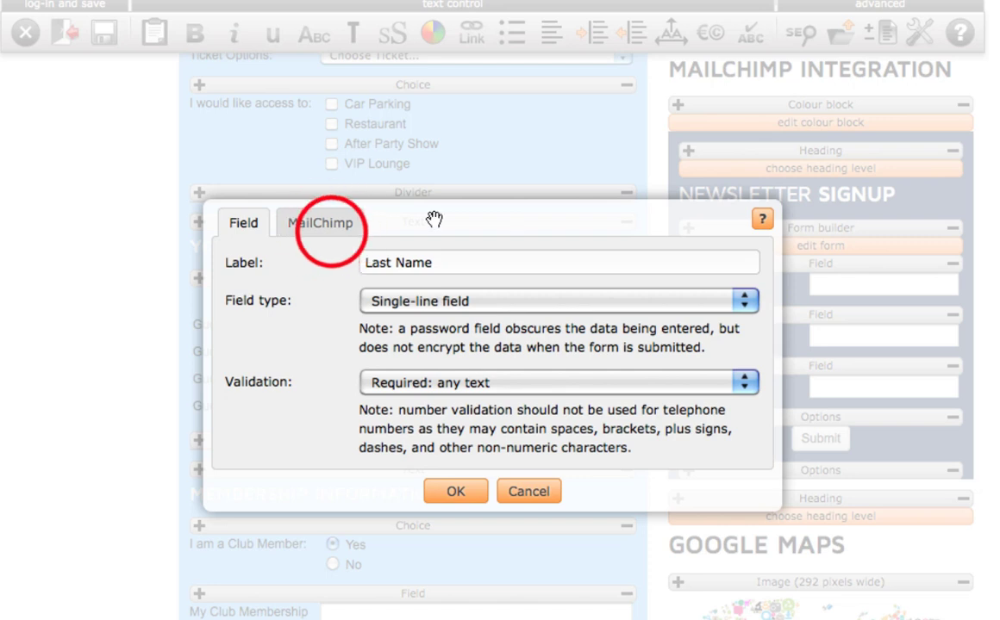
click(302, 217)
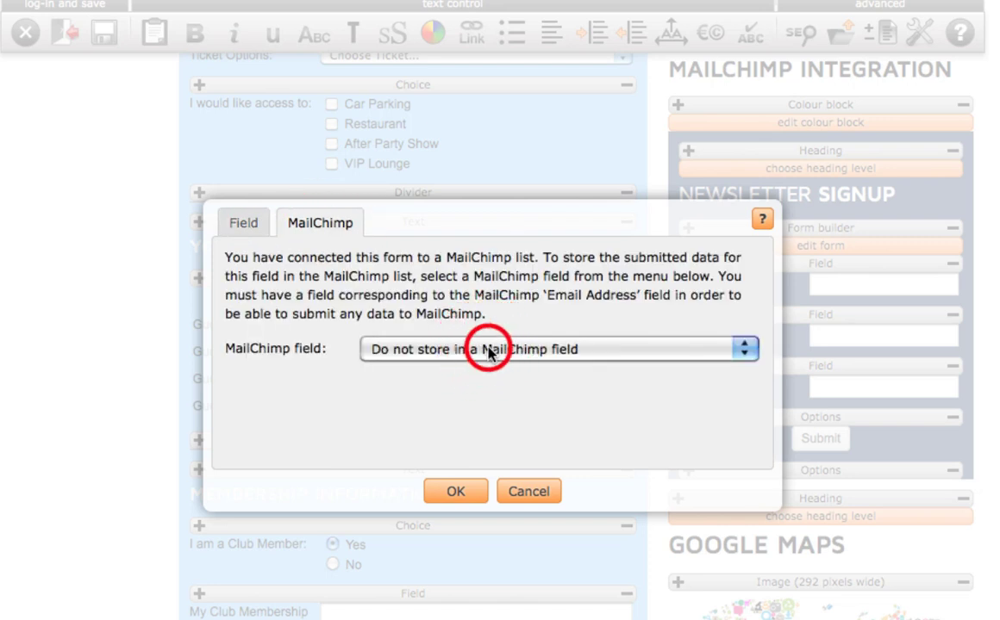
click(488, 351)
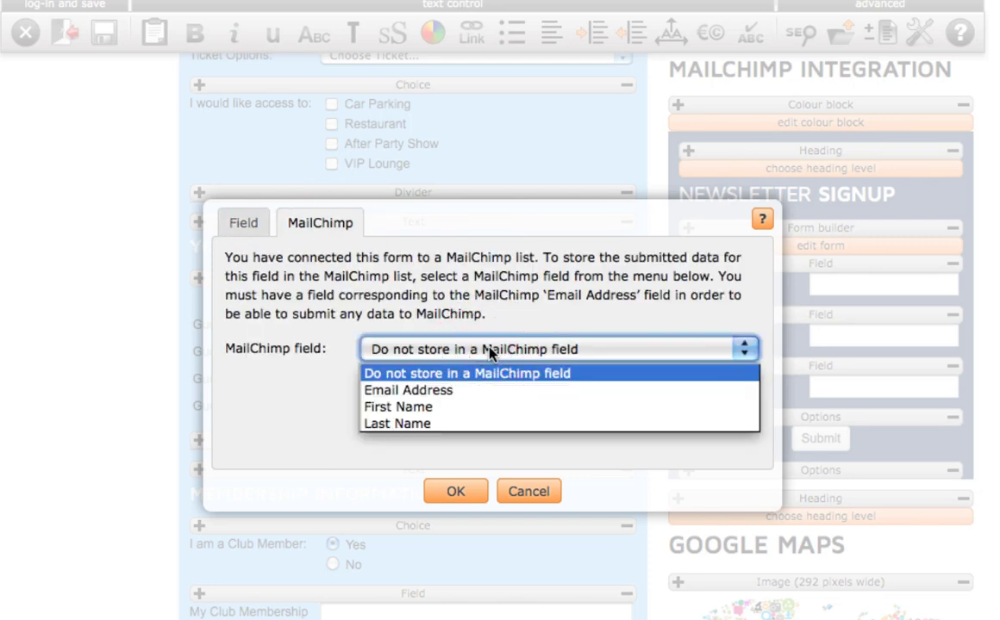
click(474, 422)
click(455, 490)
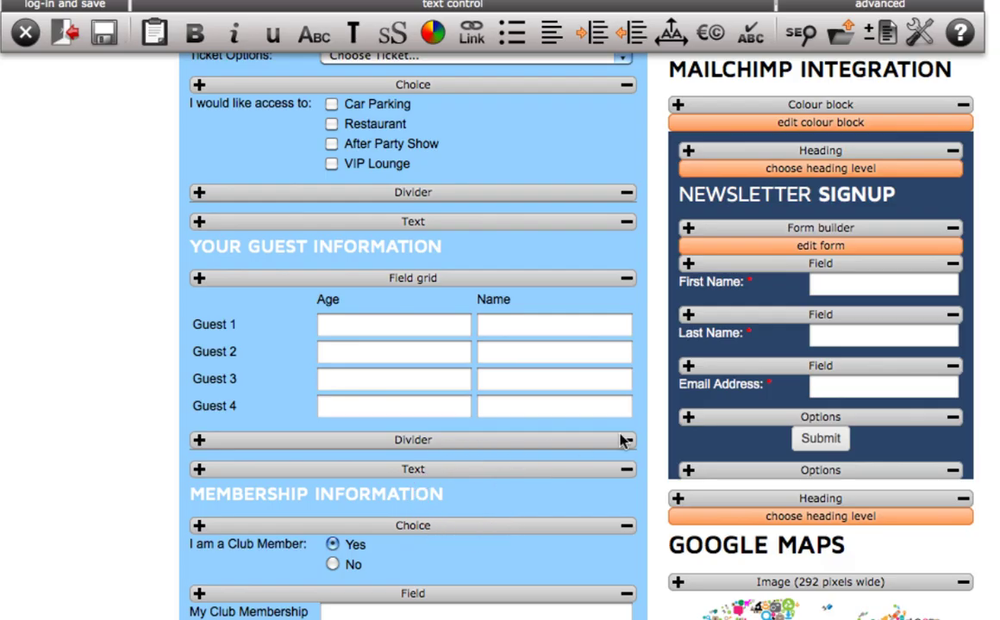
Map the Email Address field to MailChimp's Email Address.
double_click(821, 393)
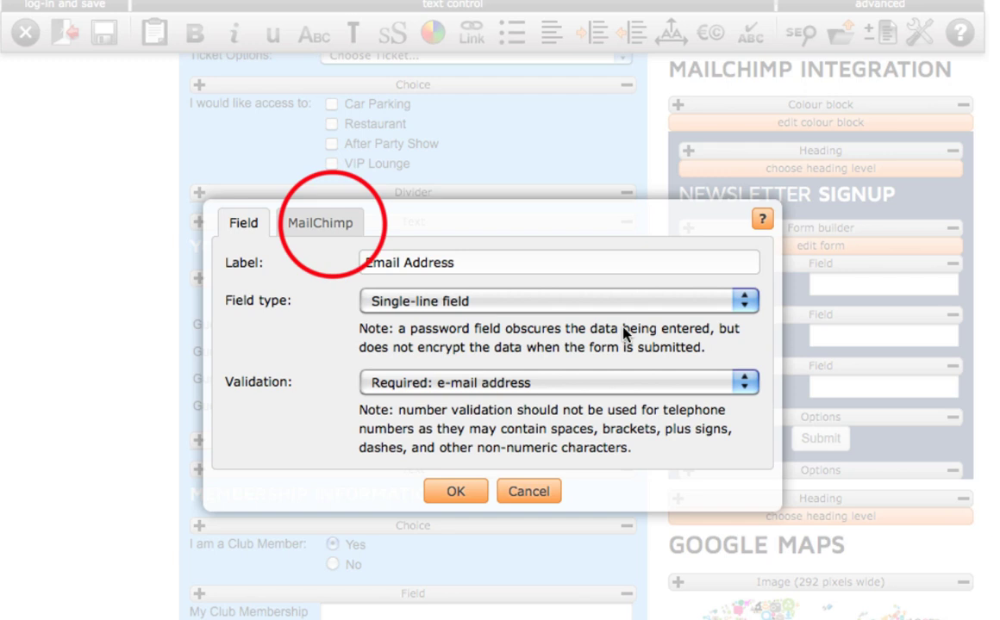
click(333, 228)
click(427, 349)
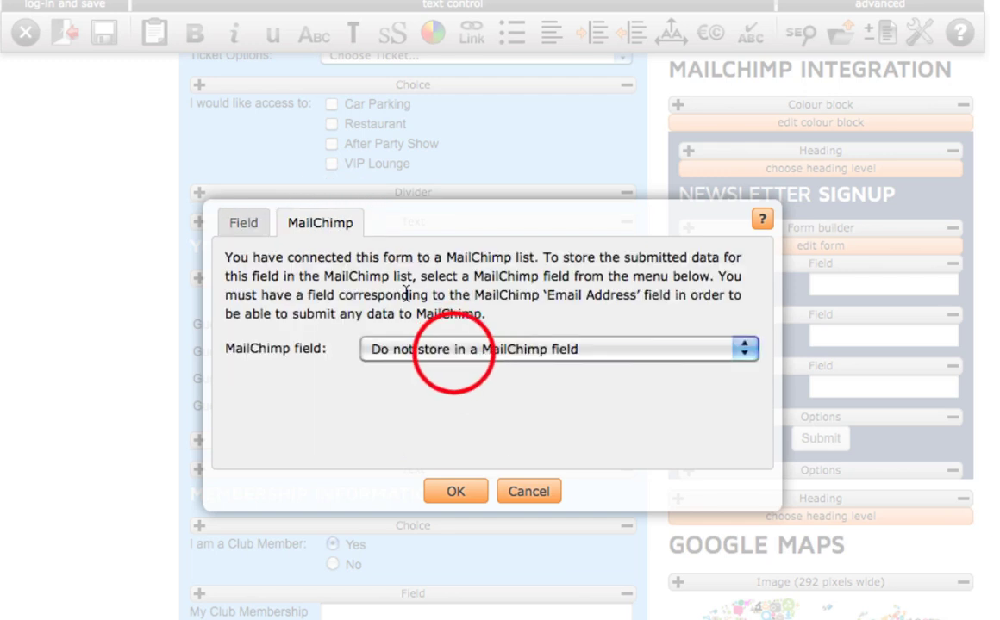
click(436, 391)
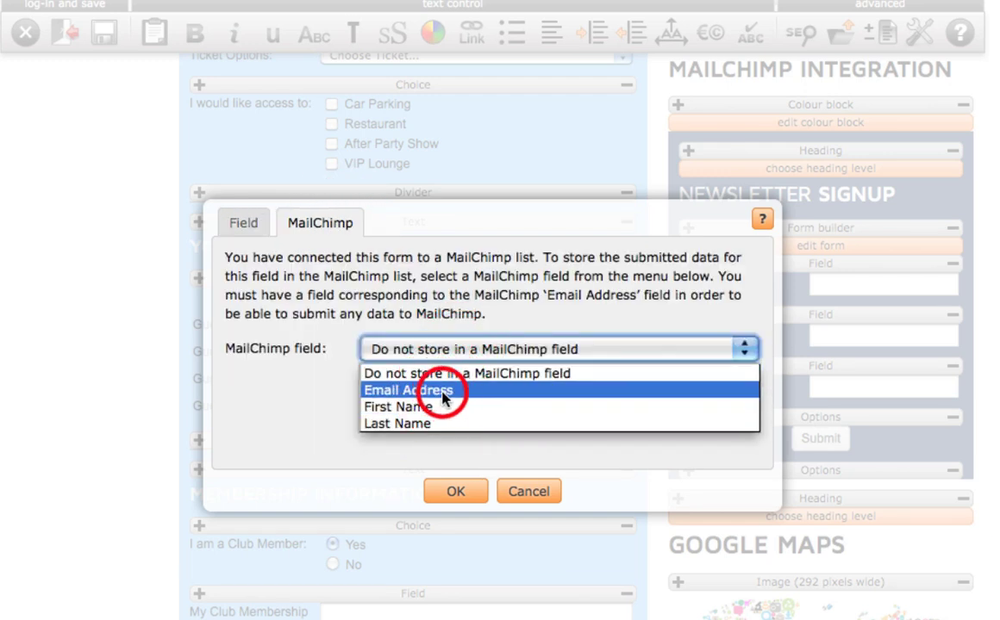
click(457, 492)
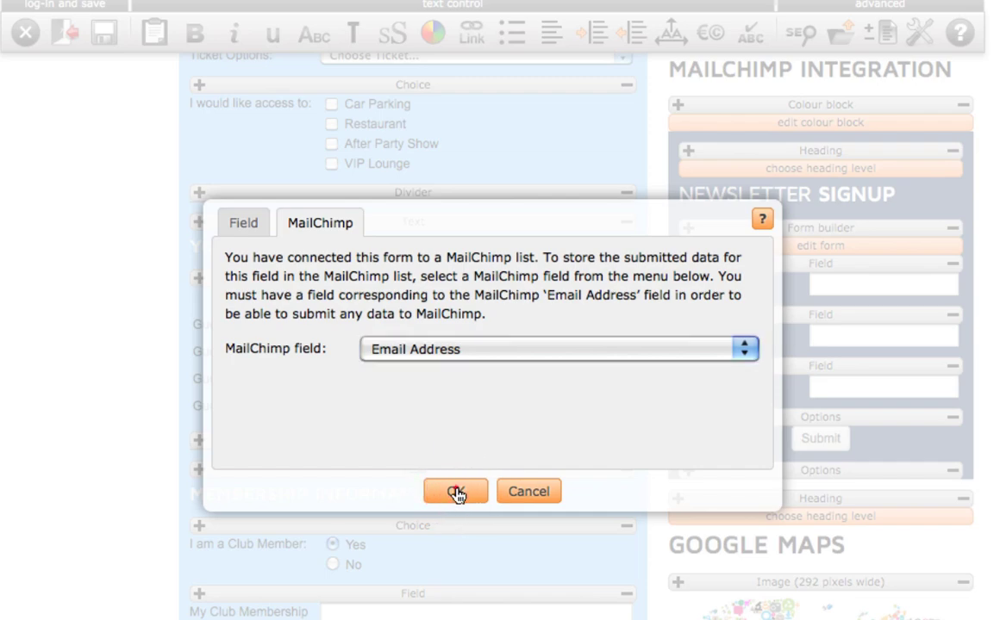